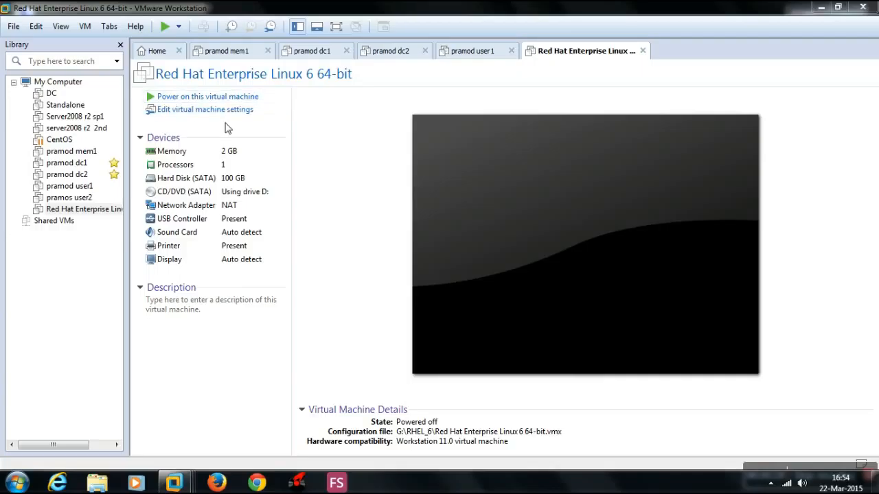
# - Power on the Red Hat Enterprise Linux 6 virtual machine in full screen and start "Install or upgrade an existing system", skipping the media test
pyautogui.click(208, 97)
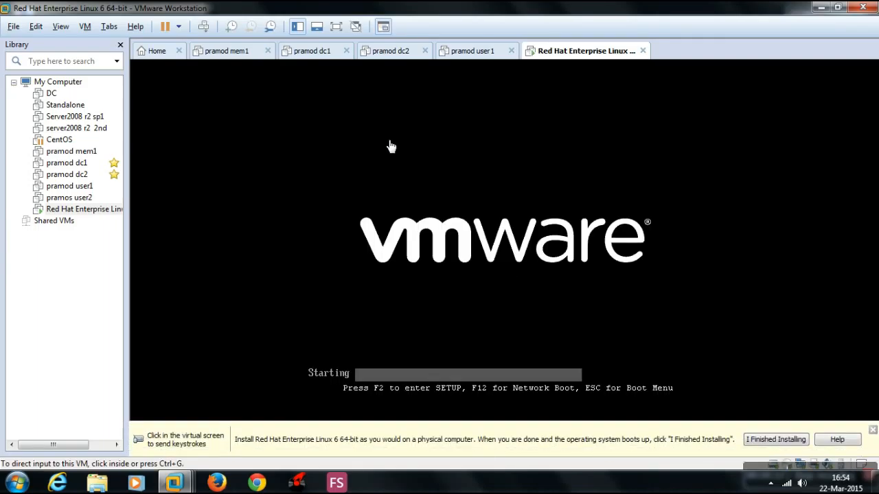
pyautogui.hotkey('ctrl', 'alt', 'Return')
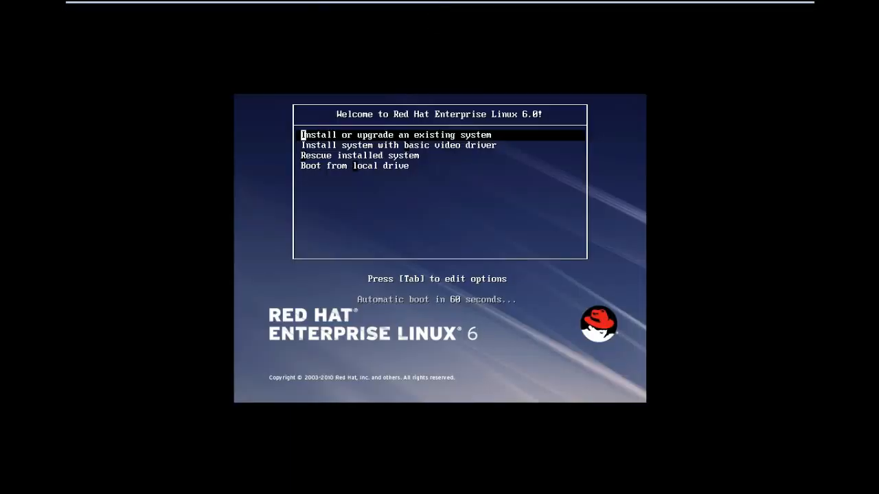
pyautogui.press('Down')
pyautogui.press('Up')
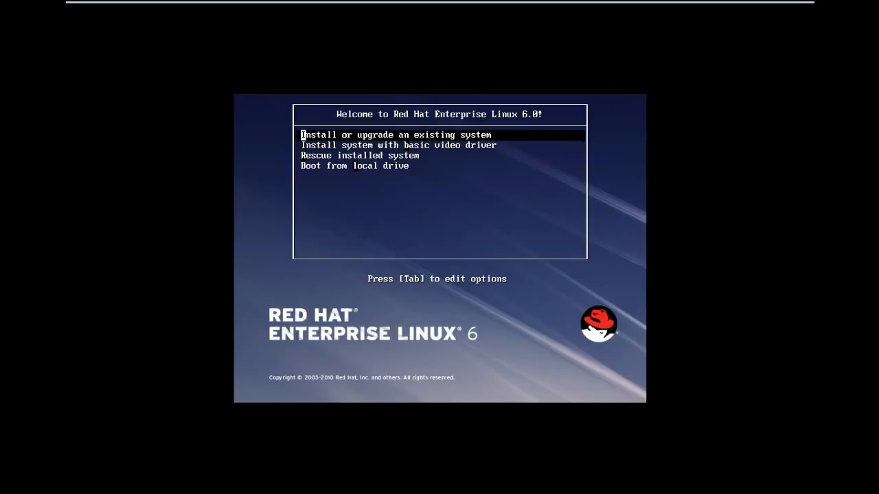
pyautogui.press('Return')
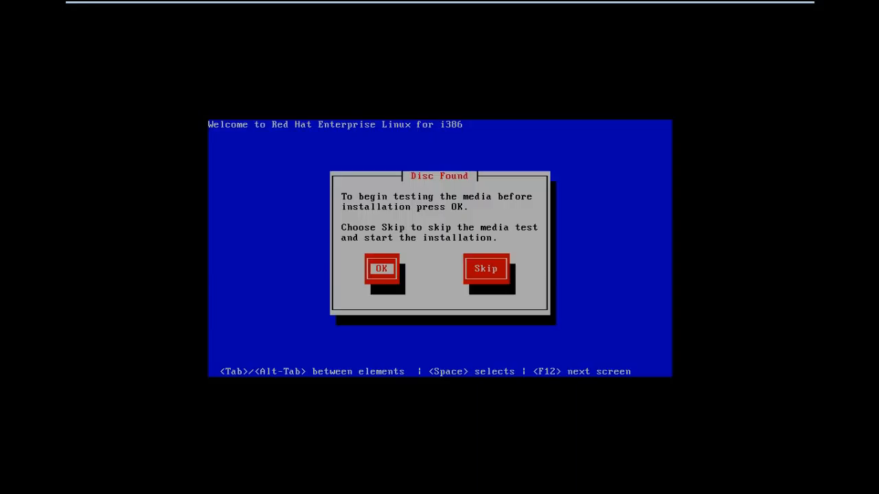
pyautogui.press('Tab')
pyautogui.press('Return')
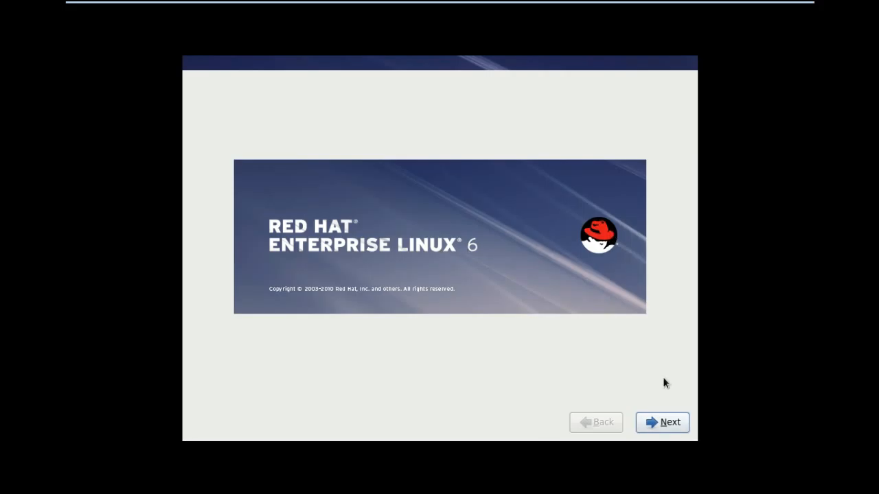
# - Accept English as the installation language and U.S. English as the keyboard layout
pyautogui.click(670, 420)
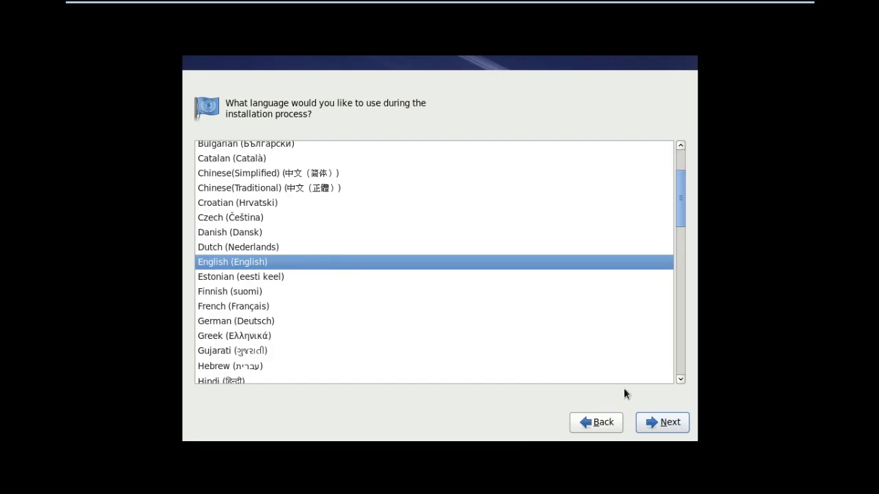
pyautogui.click(660, 425)
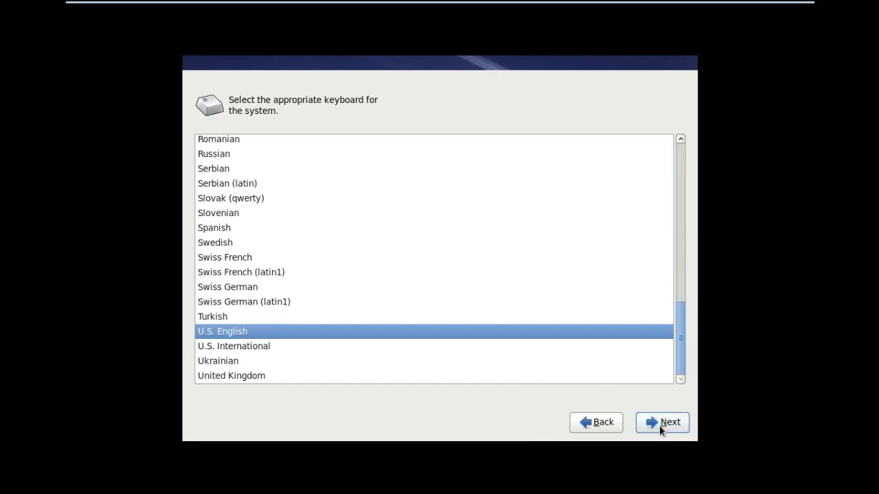
pyautogui.click(659, 425)
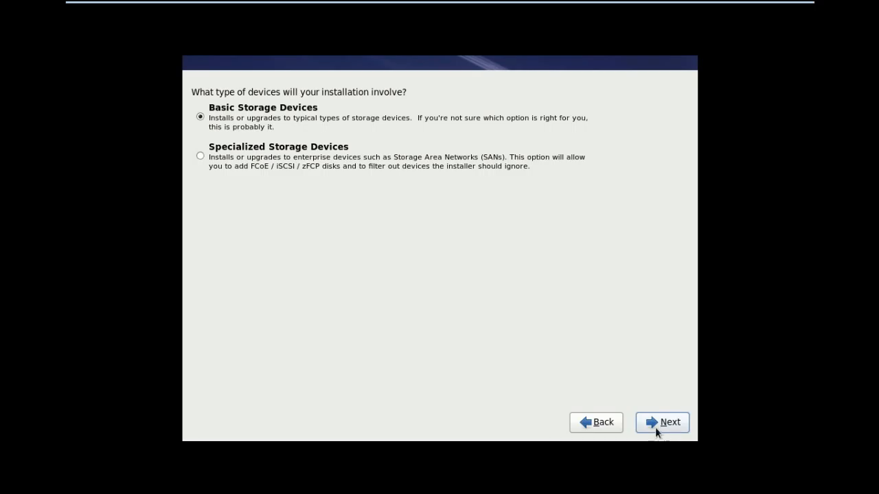
# - Install to Basic Storage Devices and re-initialize all drives that need it
pyautogui.click(661, 421)
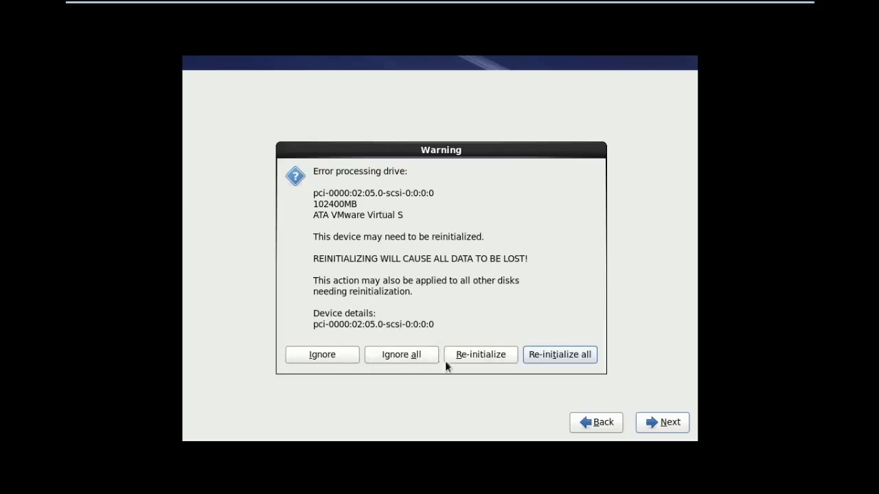
pyautogui.click(562, 353)
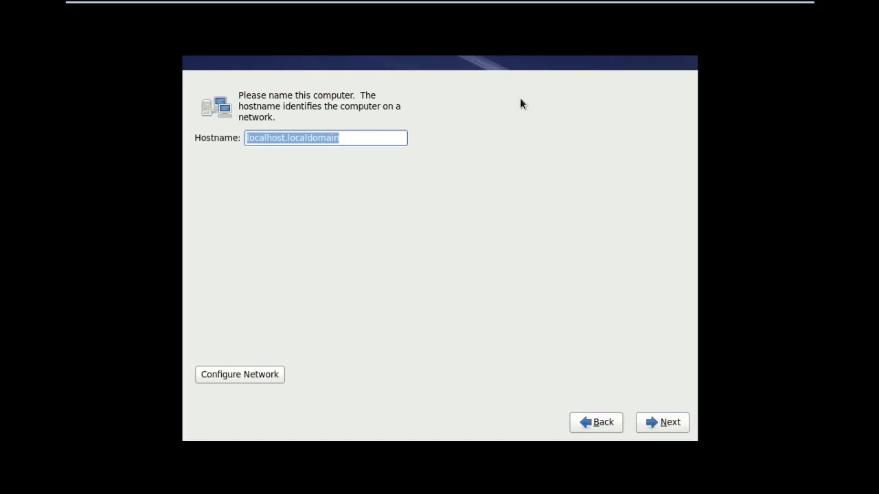
# - Set the computer's hostname to example.rehat.com and continue to the time zone page
pyautogui.write('exa')
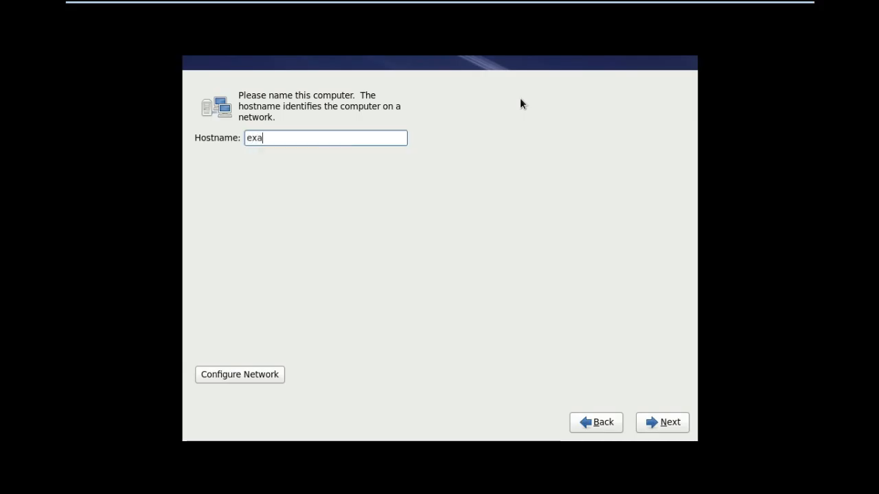
pyautogui.write('mple.rehat.com')
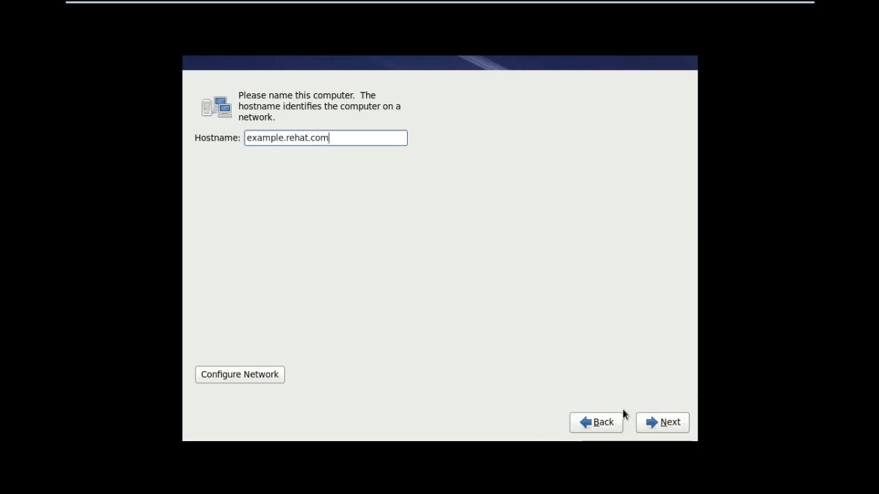
pyautogui.click(661, 422)
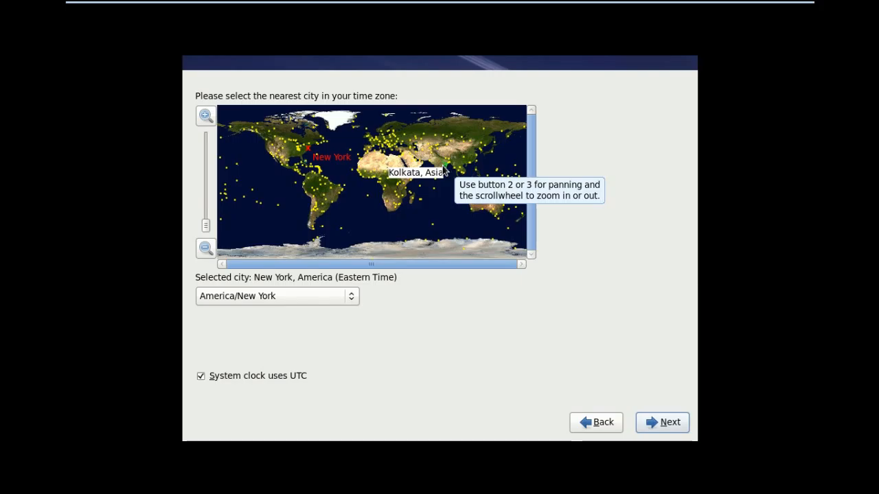
# - Set the time zone to Asia/Kolkata, keep the system clock on UTC, and continue
pyautogui.click(445, 171)
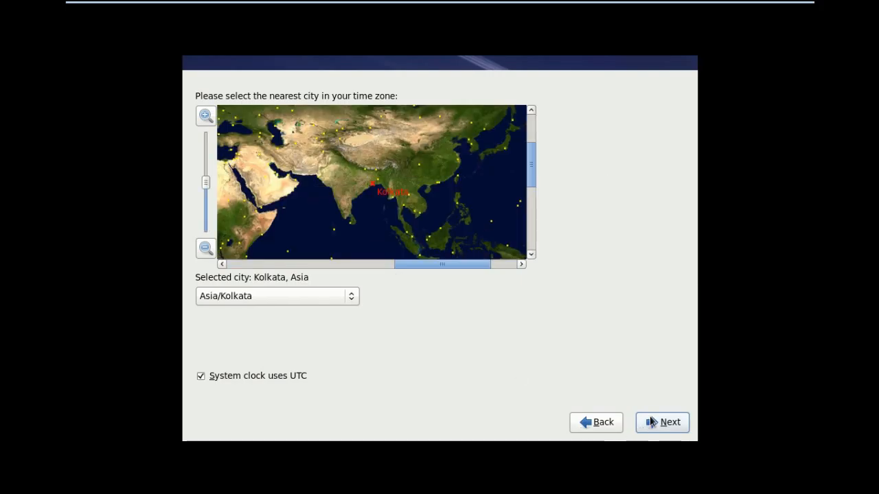
pyautogui.click(680, 425)
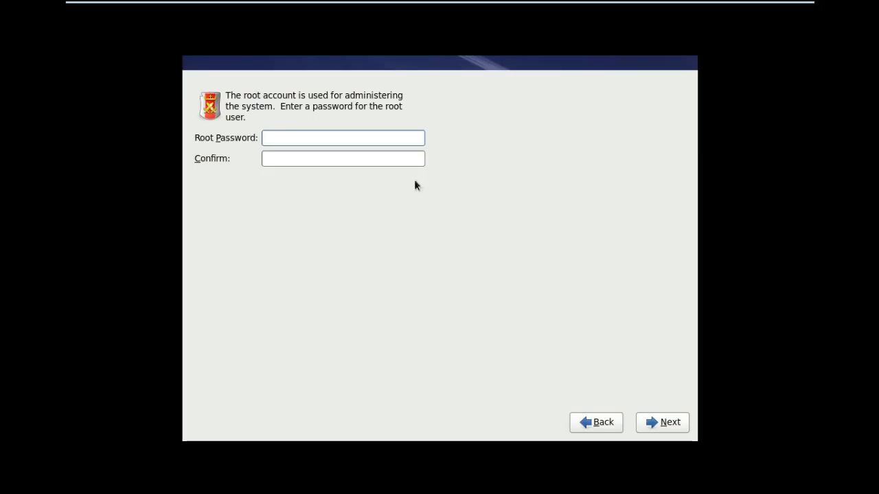
# - Enter and confirm the root password, correcting both entries to match, and use it despite its weakness
pyautogui.write('•••••••••')
pyautogui.press('Tab')
pyautogui.write('••••••••••')
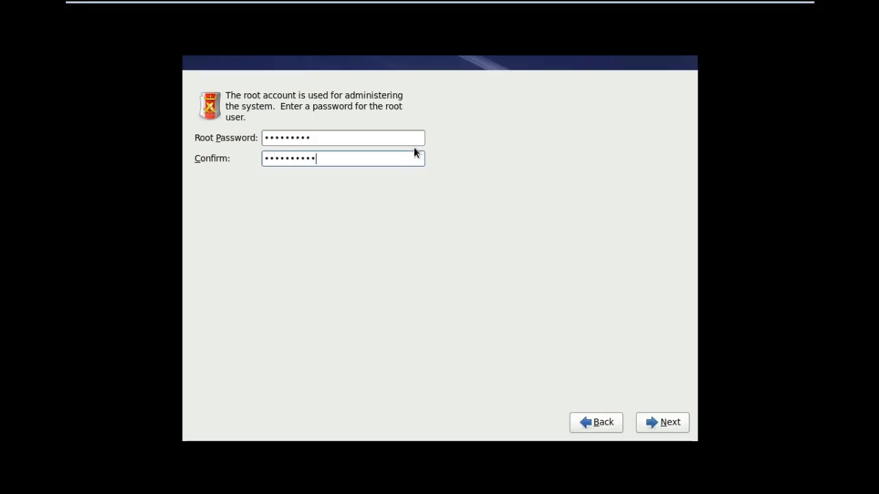
pyautogui.press('BackSpace')
pyautogui.press('BackSpace')
pyautogui.press('BackSpace')
pyautogui.press('BackSpace')
pyautogui.press('BackSpace')
pyautogui.press('BackSpace')
pyautogui.press('BackSpace')
pyautogui.press('BackSpace')
pyautogui.press('BackSpace')
pyautogui.press('BackSpace')
pyautogui.click(405, 141)
pyautogui.press('BackSpace')
pyautogui.press('BackSpace')
pyautogui.press('BackSpace')
pyautogui.press('BackSpace')
pyautogui.press('BackSpace')
pyautogui.press('BackSpace')
pyautogui.press('BackSpace')
pyautogui.press('BackSpace')
pyautogui.press('BackSpace')
pyautogui.write('*******')
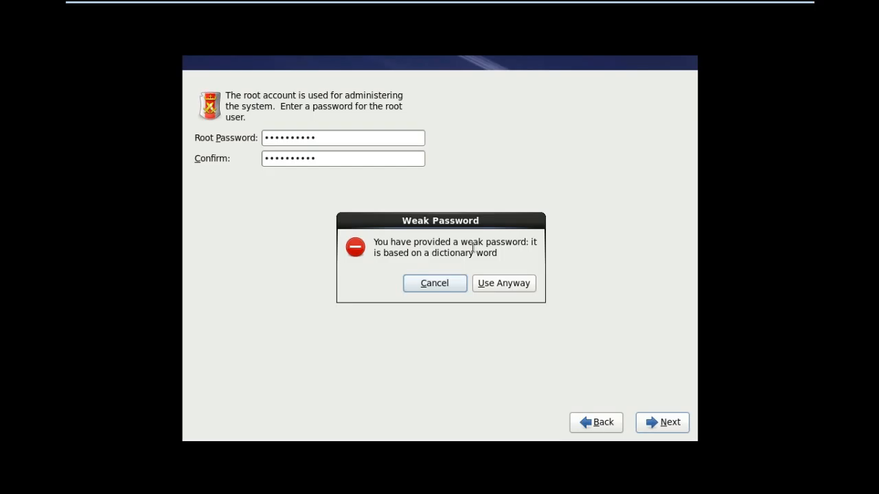
pyautogui.click(501, 286)
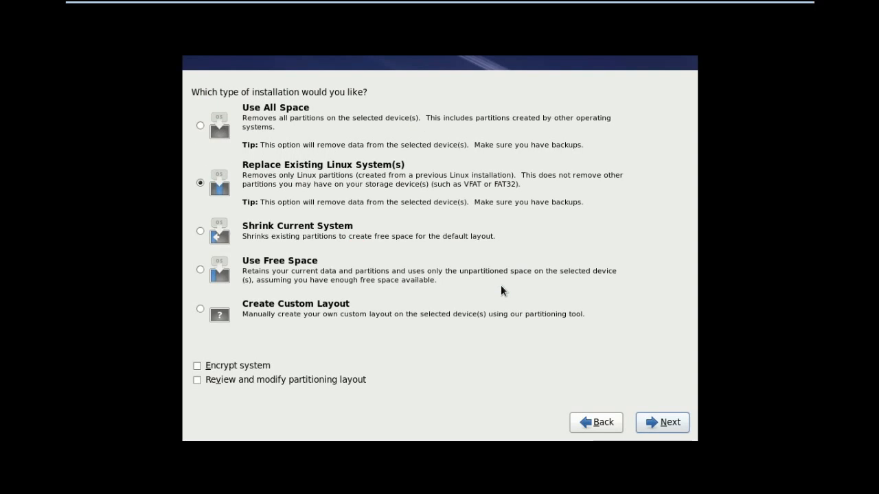